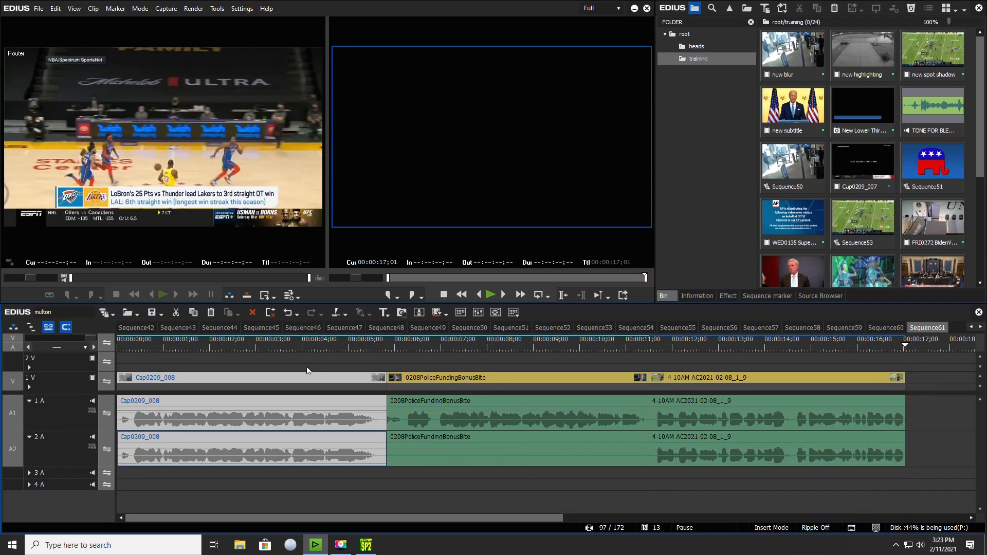
Unlink the video and audio of all three timeline clips: Cap0209_008, 0208PoliceFundingBonusBite and 4-10AM AC2021-02-08_1_9
left_click(252, 348)
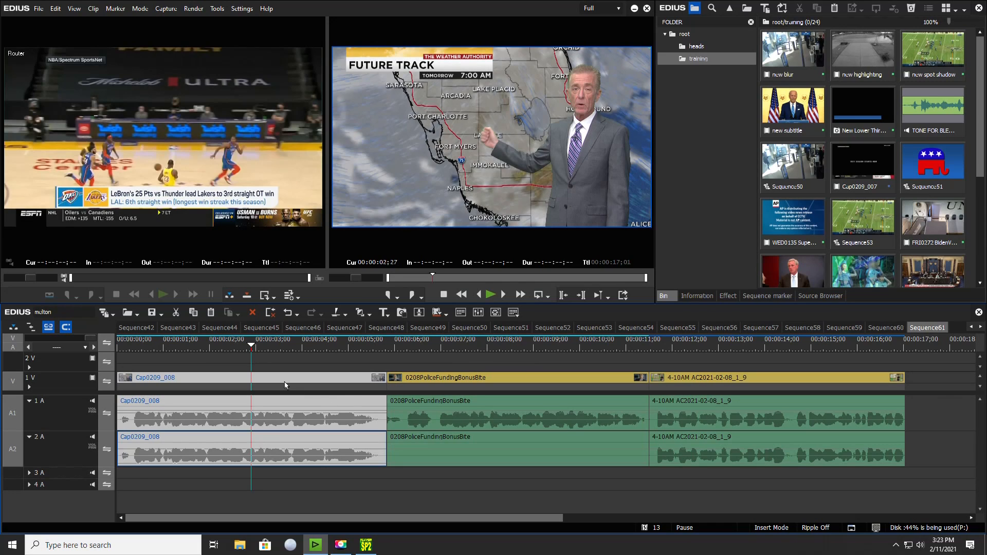
left_click_drag(166, 350, 276, 347)
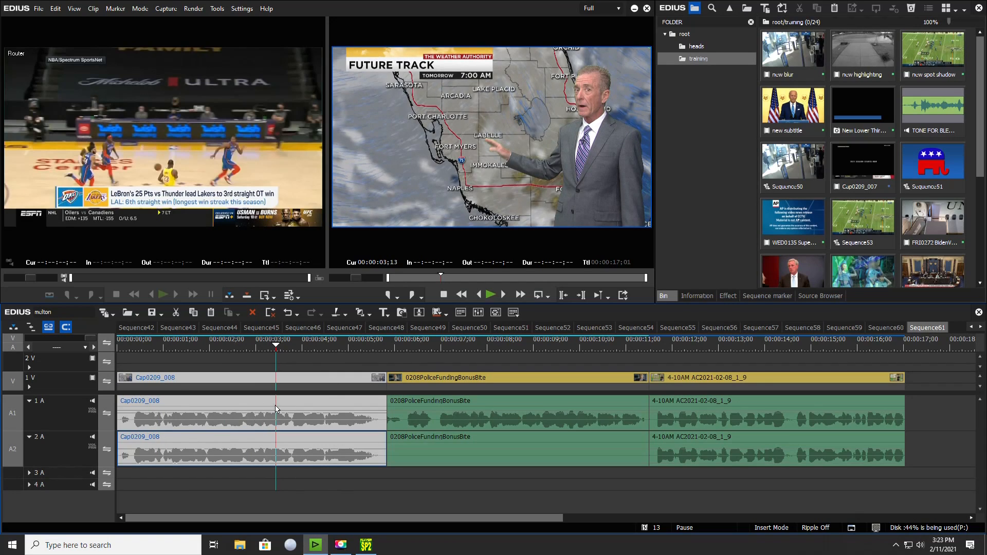
key("alt+y")
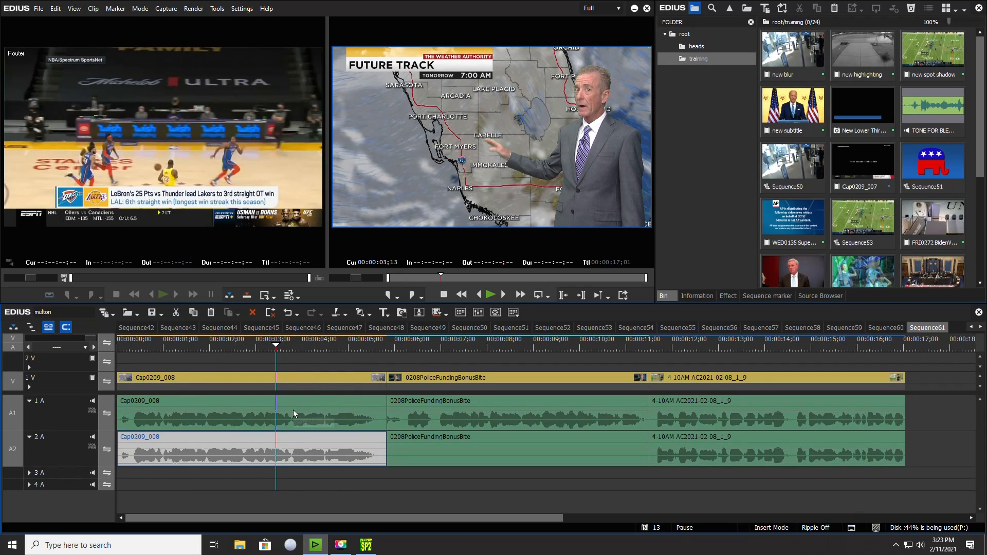
left_click(476, 424)
key("alt+y")
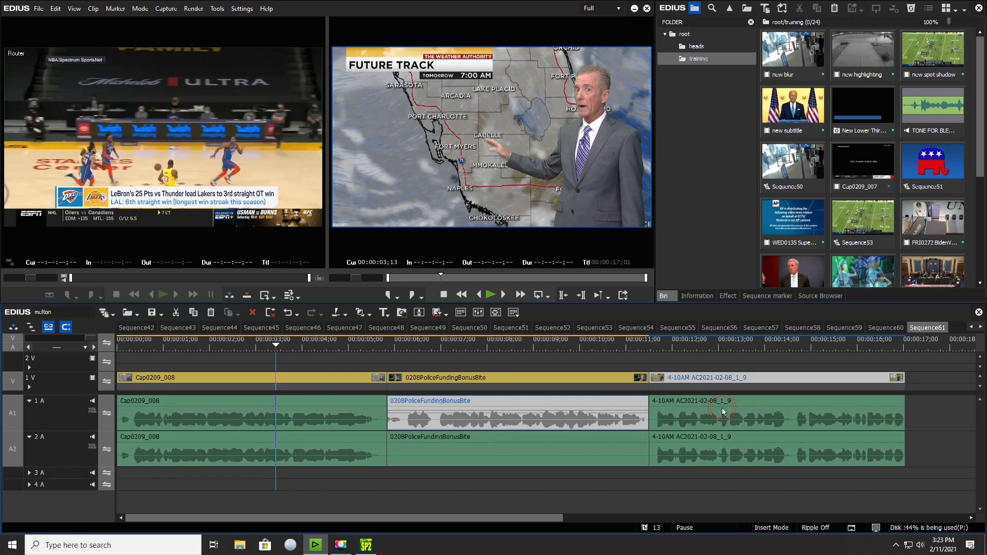
left_click(725, 414)
key("alt+y")
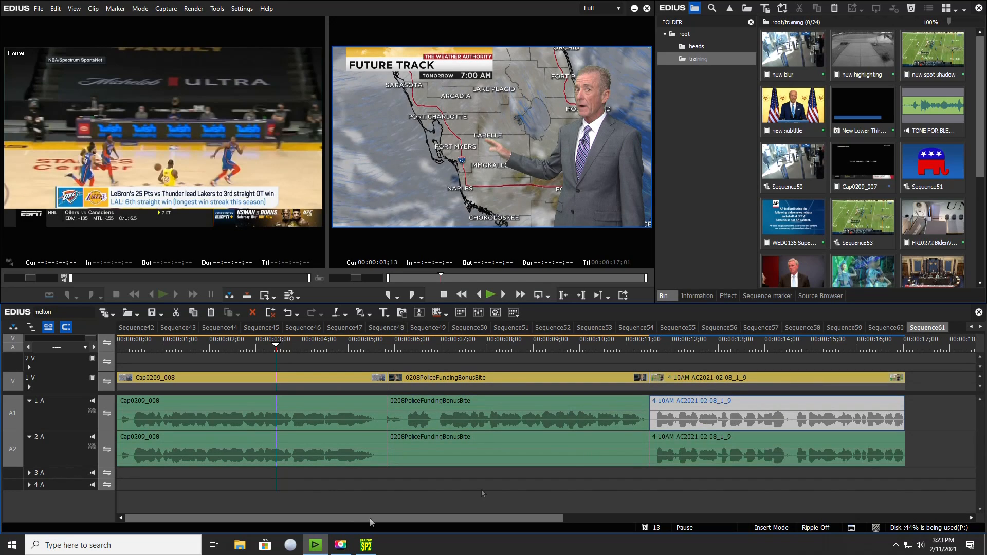
Split both audio tracks of Cap0209_008 around the first word, at about 00:00:01;05 and 00:00:01;12
left_click(156, 346)
left_click(201, 488)
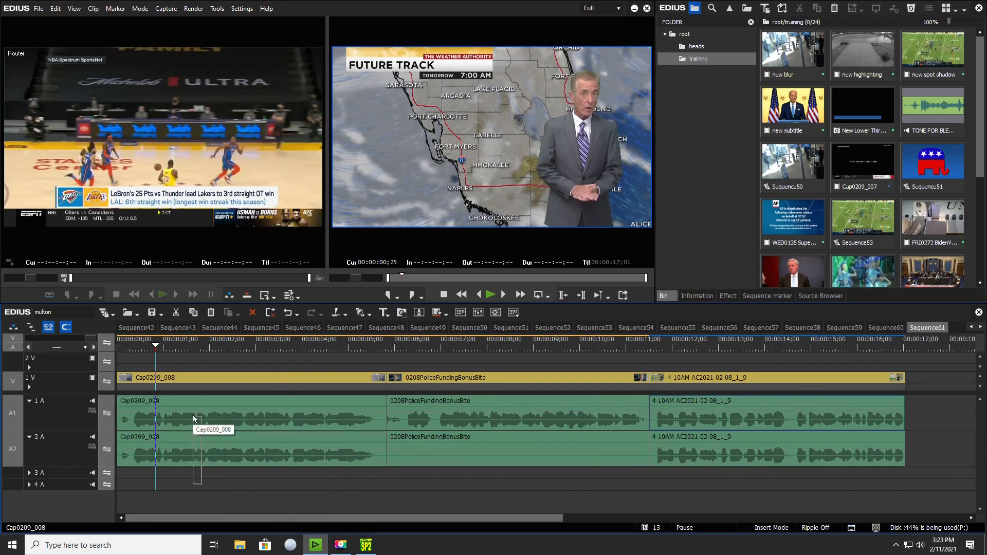
left_click(194, 418)
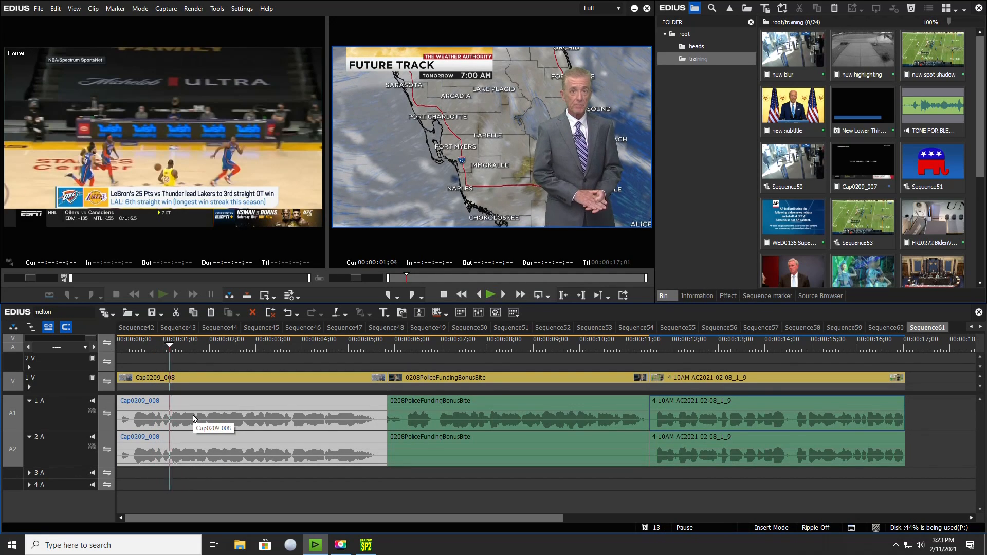
key("c")
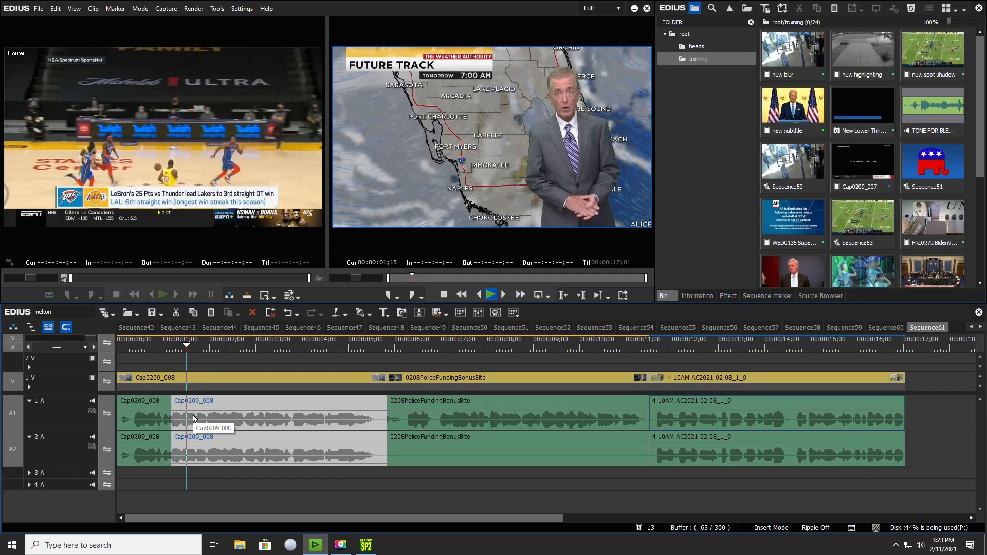
key("c")
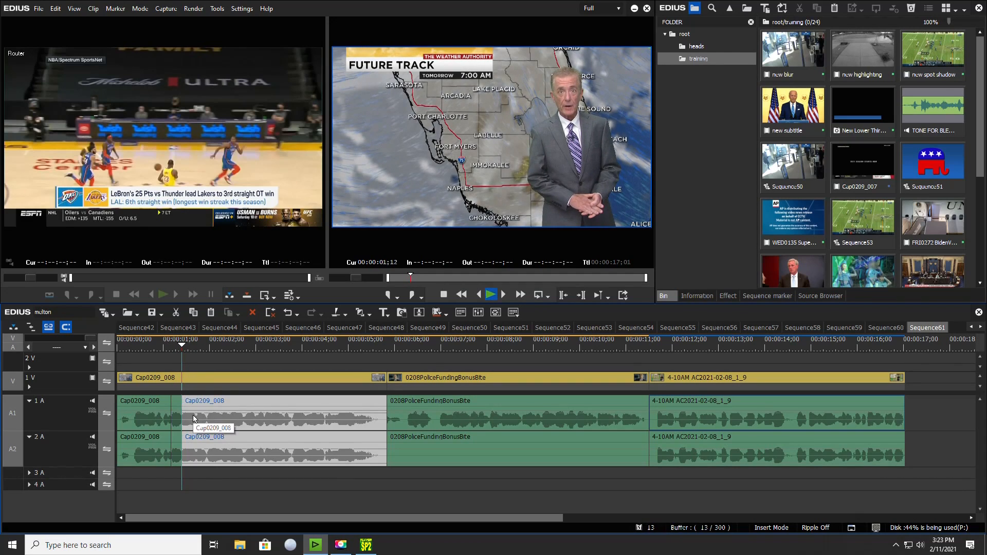
Split both audio tracks of Cap0209_008 around the second word, at about 00:00:03;24 and 00:00:04;02
key("space")
key("space")
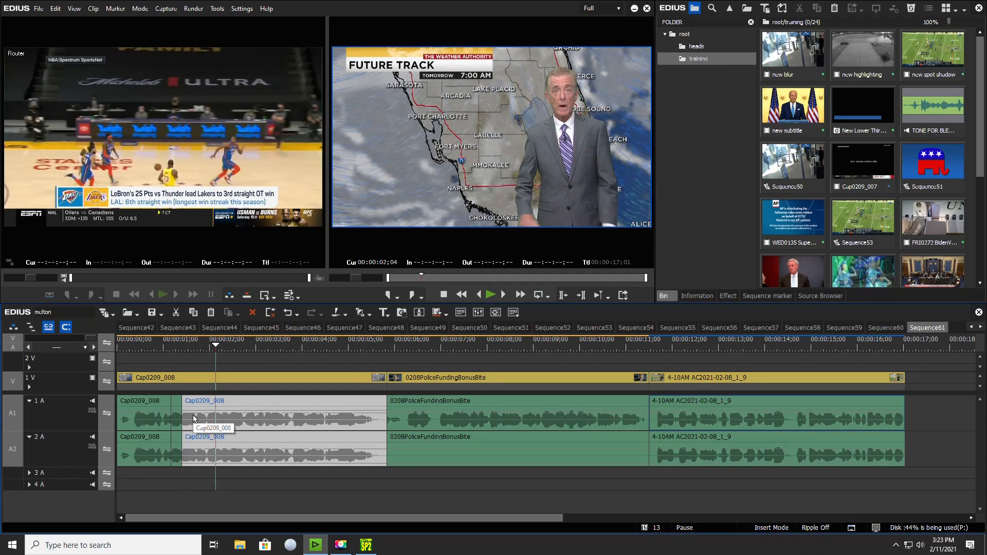
key("space")
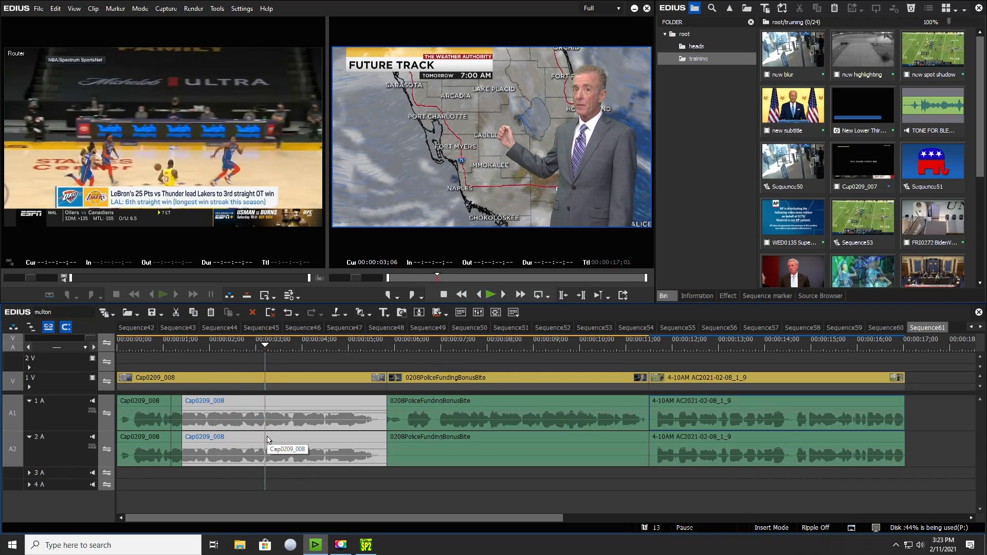
key("space")
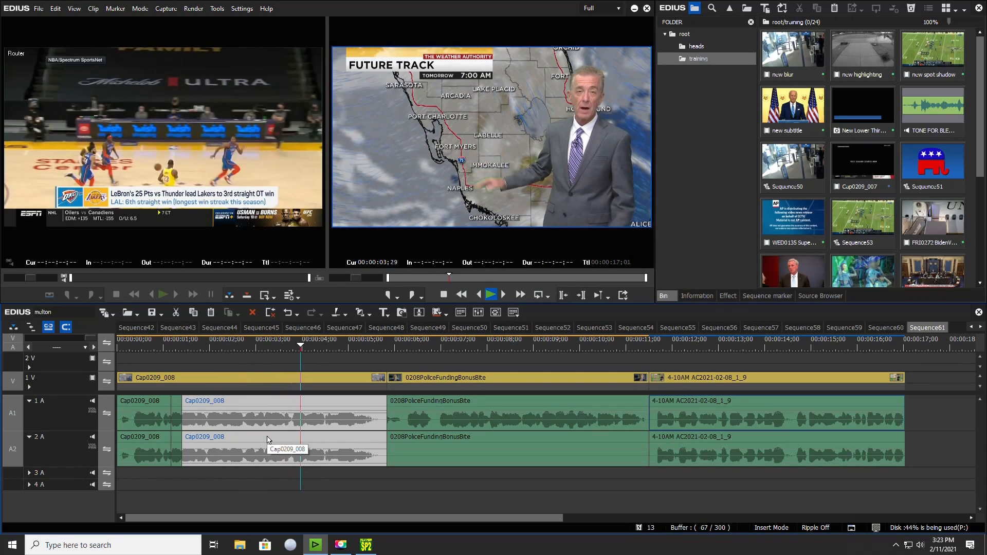
key("Left")
key("Left")
key("Left")
key("Left")
key("Left")
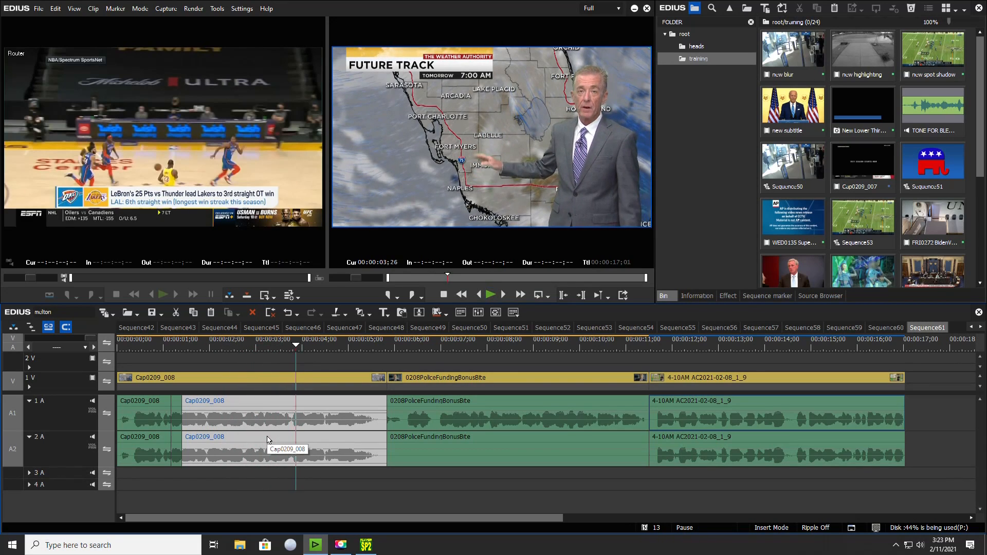
key("Right")
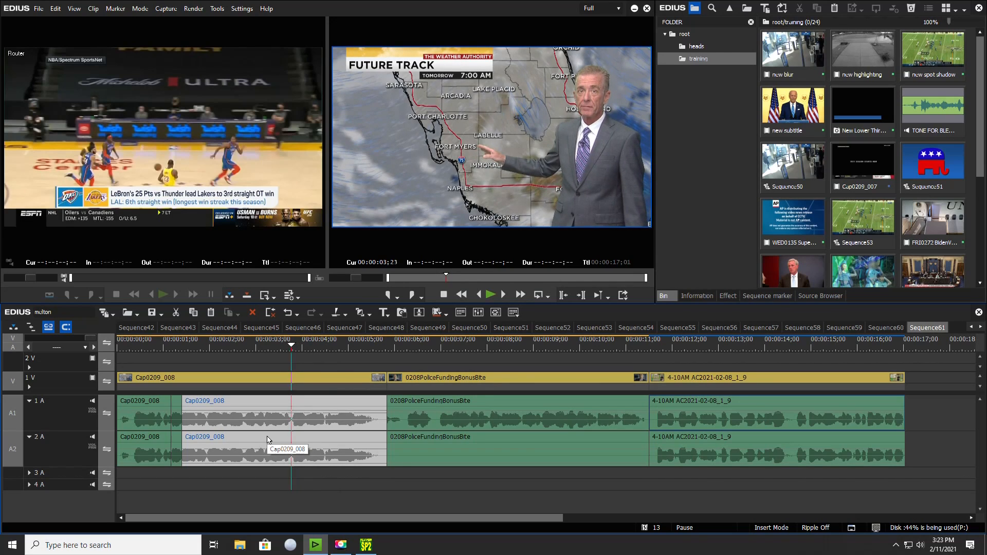
key("c")
key("space")
key("space")
key("Left")
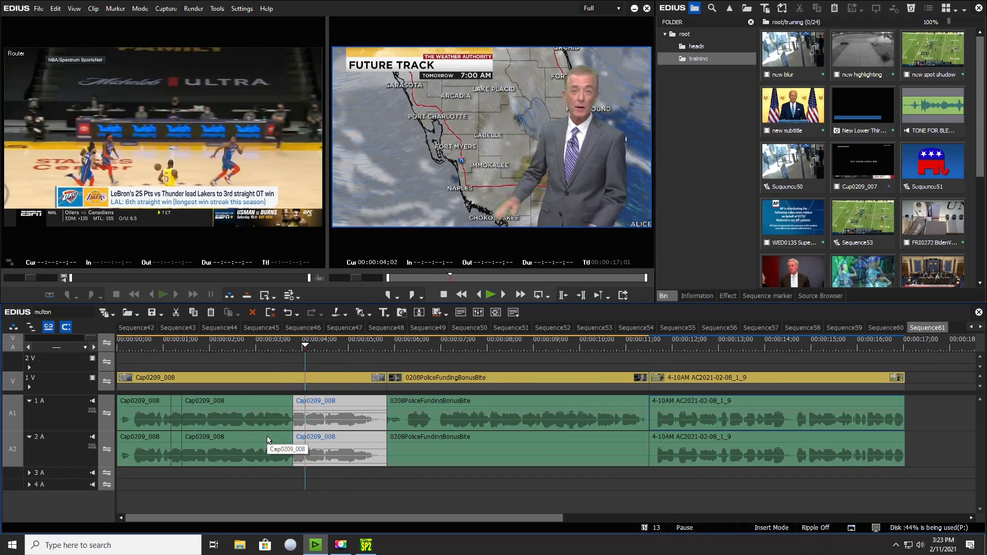
key("c")
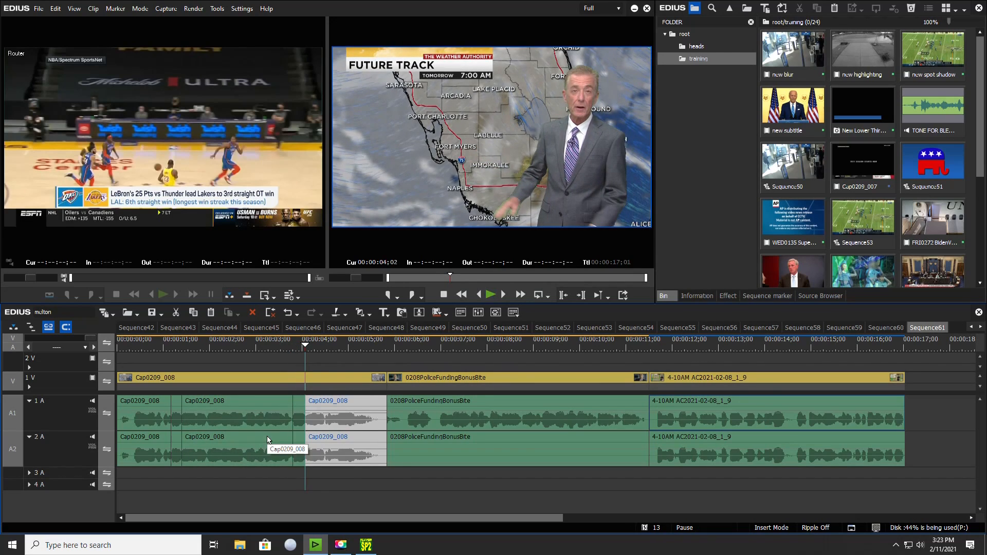
Delete the two short isolated audio segments from both tracks of Cap0209_008, leaving gaps in their place
left_click(299, 423)
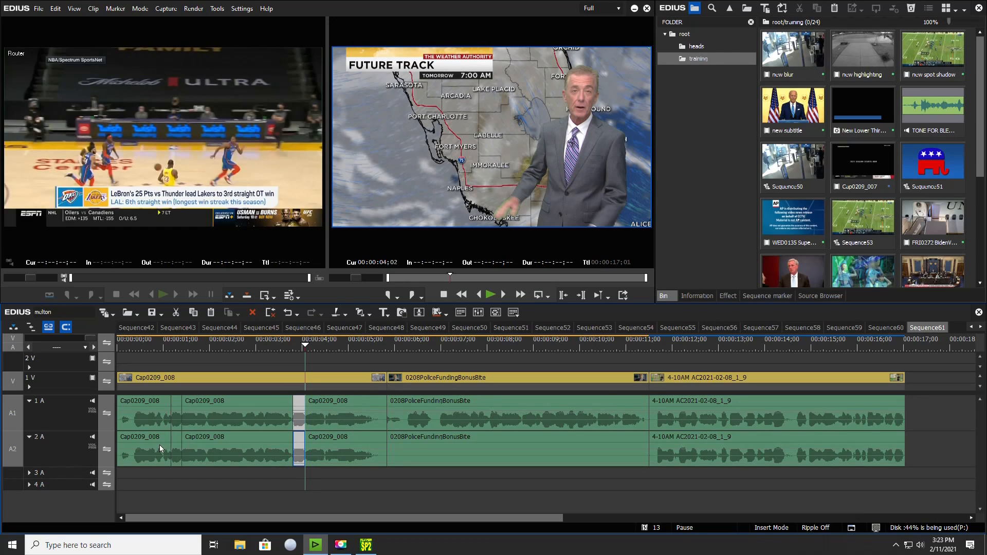
left_click(177, 412, "ctrl")
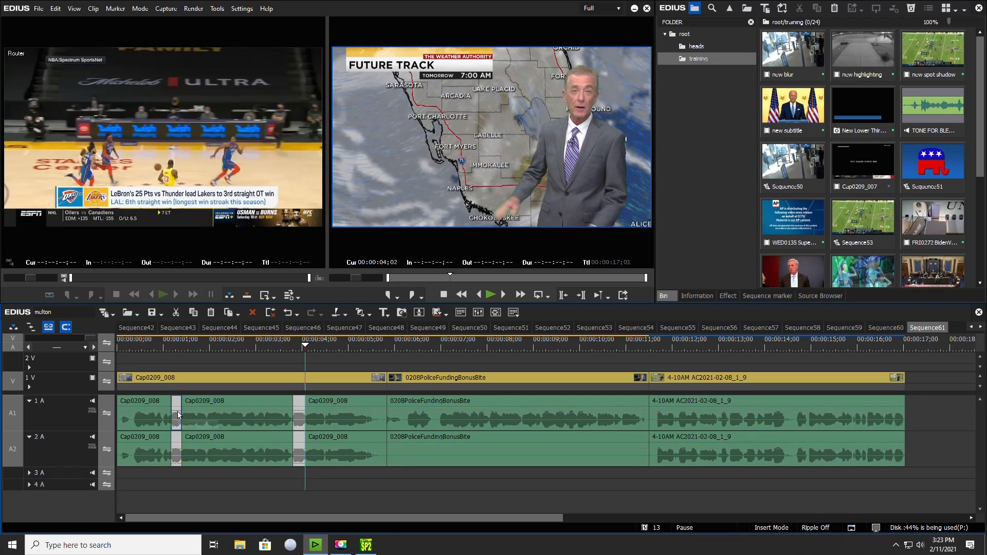
key("Delete")
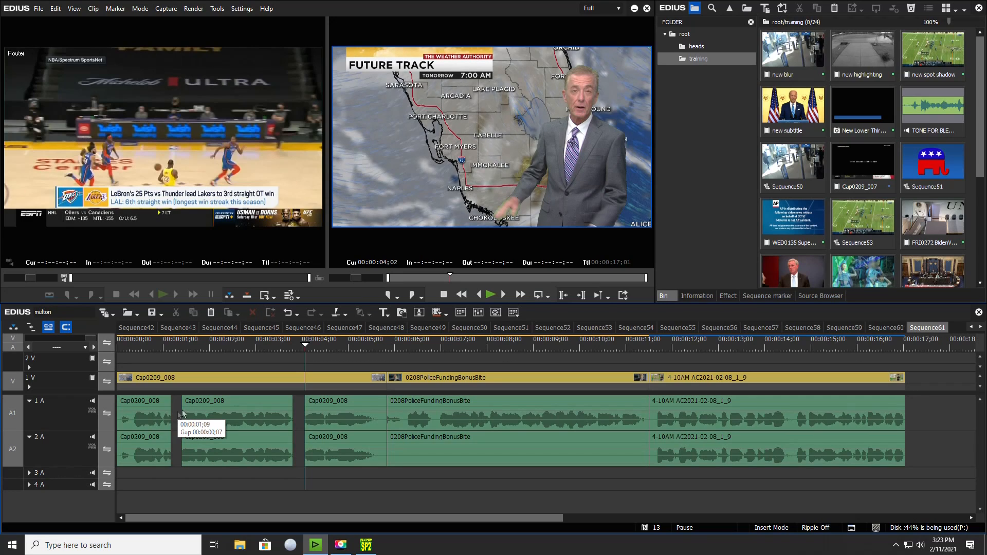
Play through 0208PoliceFundingBonusBite and split its audio on track A1 at about 00:00:08;09
left_click(412, 421)
left_click(415, 344)
key("space")
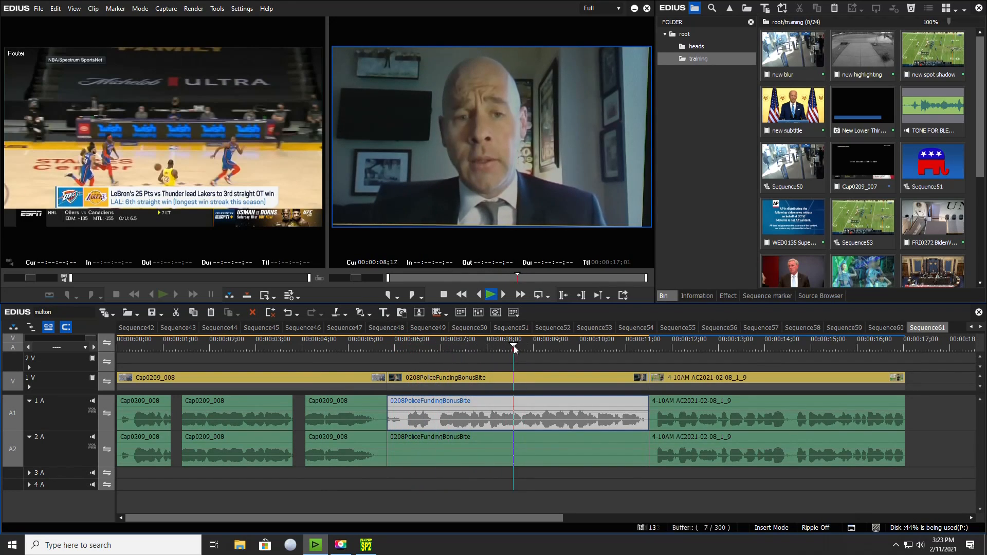
left_click(439, 350)
key("space")
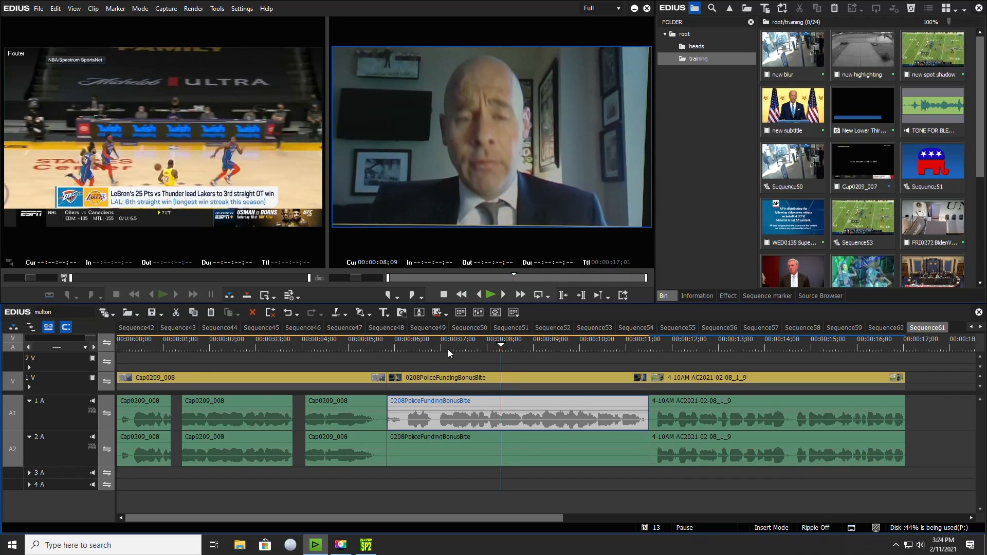
key("c")
Find the end of the word and split the 0208PoliceFundingBonusBite A1 audio again at about 00:00:08;18
key("space")
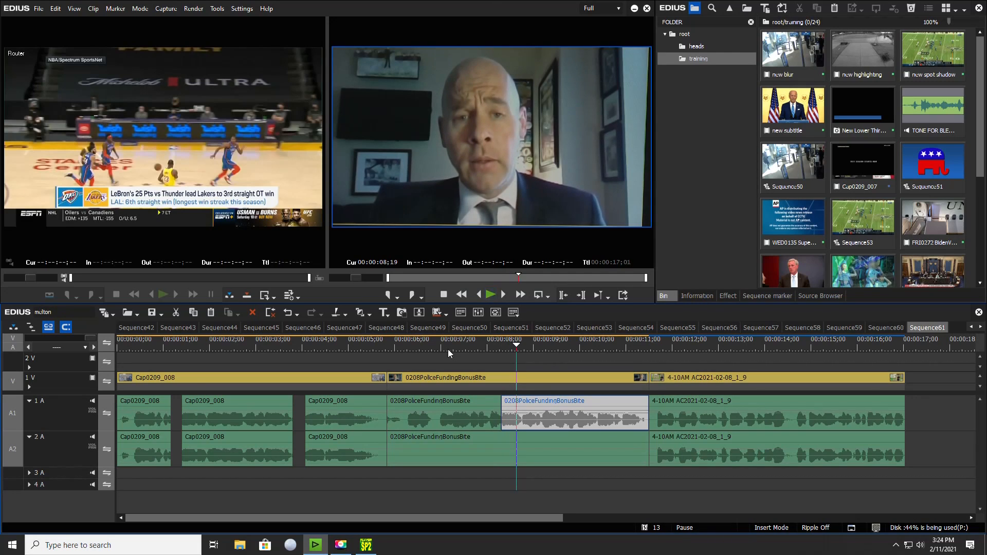
key("Left")
key("Left")
key("Left")
key("Right")
key("Right")
key("Right")
key("Right")
key("Right")
key("Right")
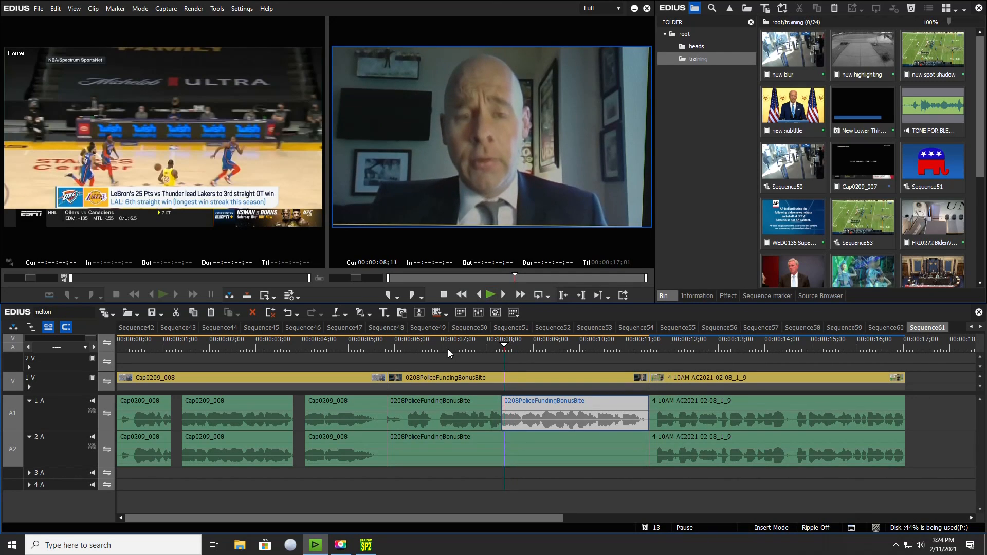
key("Right")
key("Right")
key("c")
key("space")
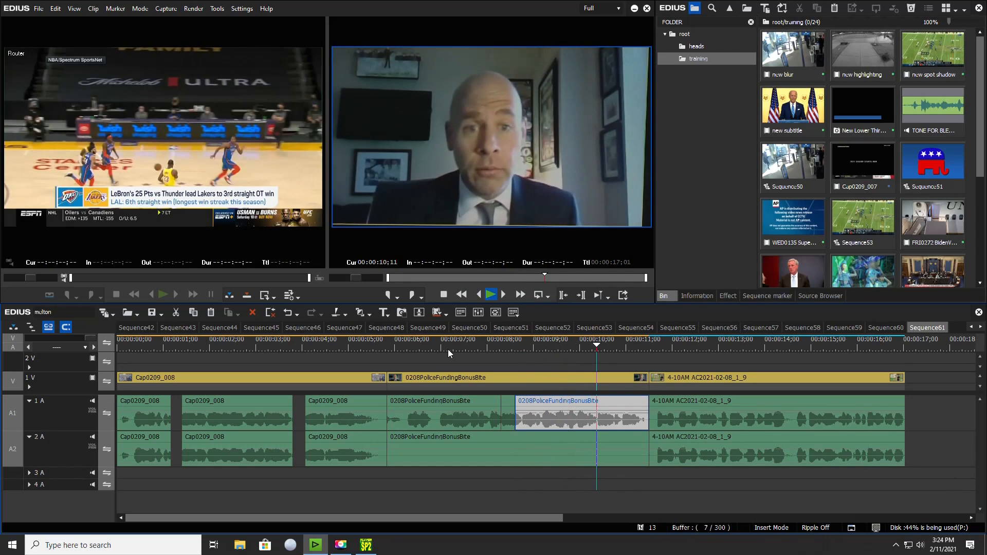
Split the 0208PoliceFundingBonusBite A1 audio around the next word, at 00:00:10;11 and about 00:00:10;22
key("Home")
key("space")
key("Home")
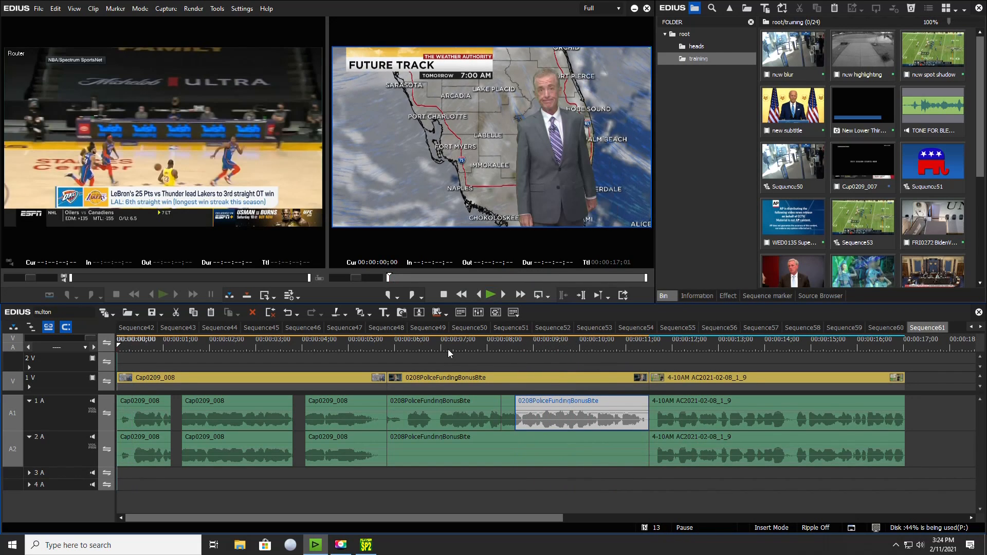
left_click(576, 348)
key("space")
key("space")
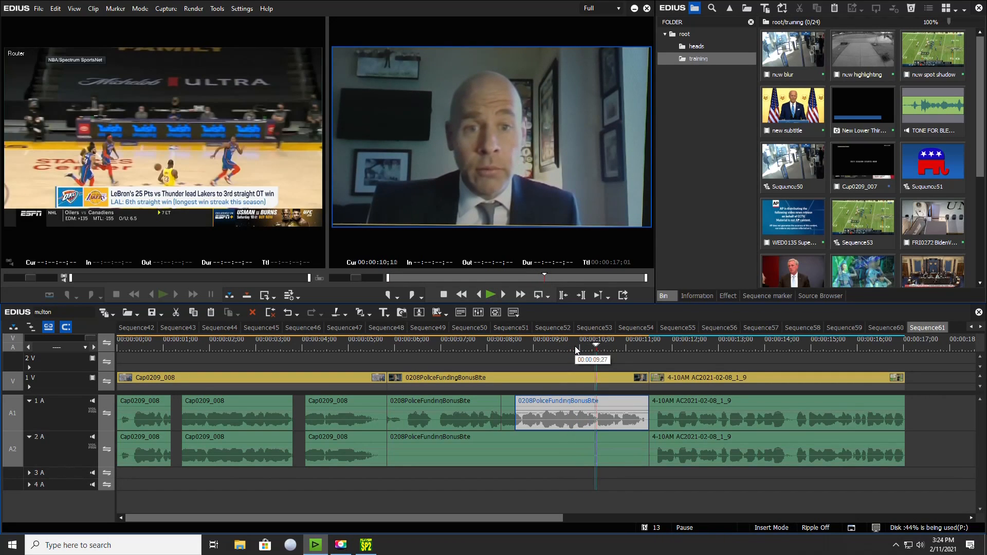
key("c")
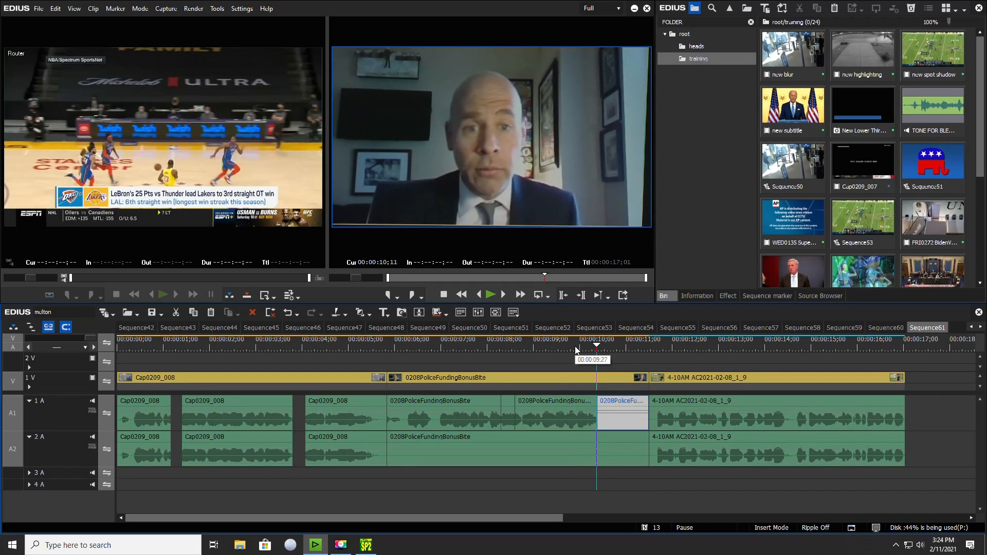
key("space")
key("c")
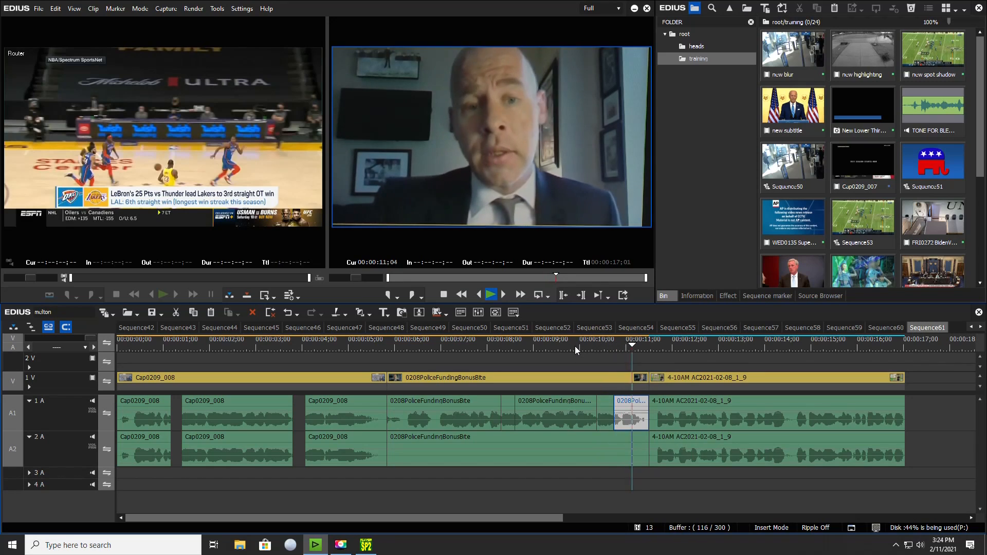
key("space")
Delete the two short 0208PoliceFundingBonusBite segments on track A1 together with that clip's entire A2 audio
left_click(607, 414)
left_click(507, 423)
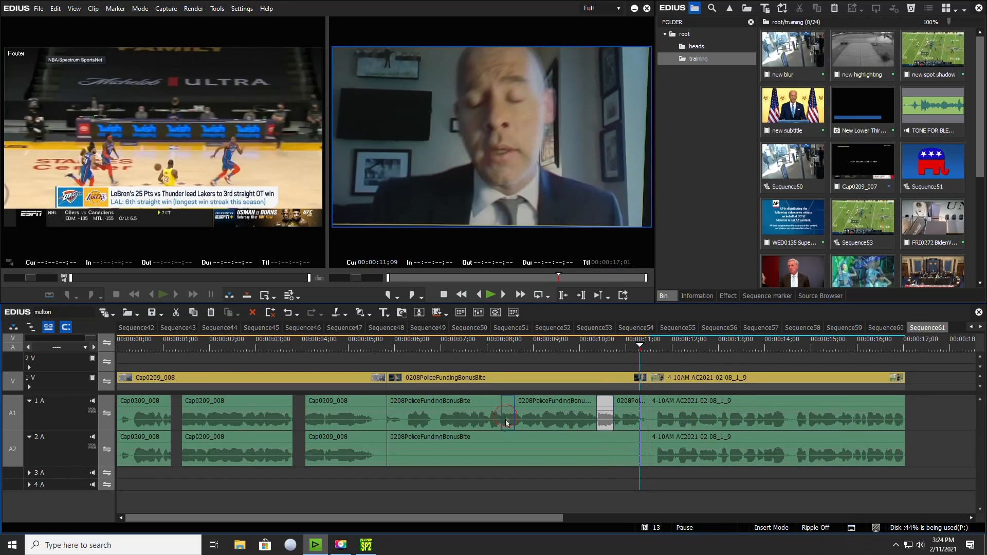
left_click(502, 451, "ctrl")
key("Delete")
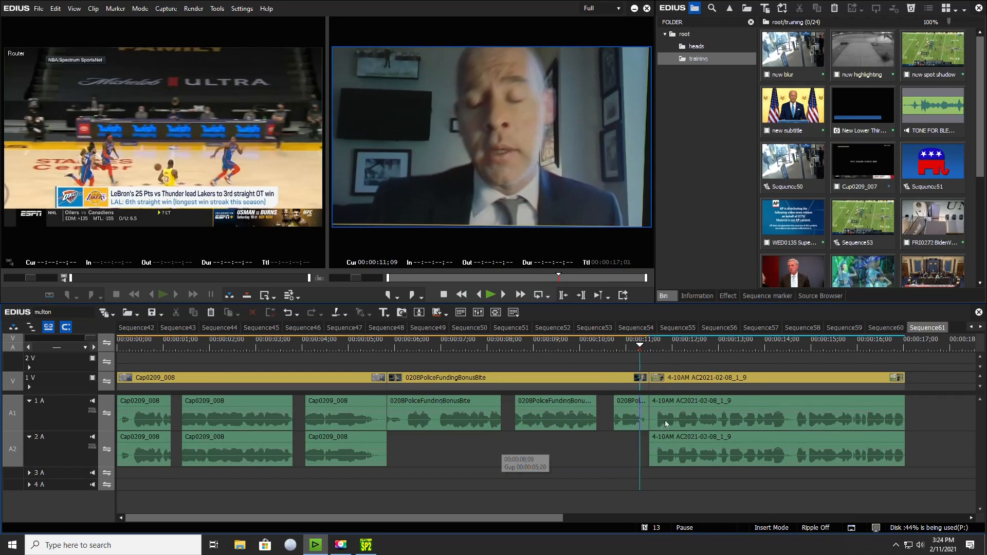
Play 4-10AM AC2021-02-08_1_9 to find the word's start and split its A1 and A2 audio at 00:00:14;17
key("space")
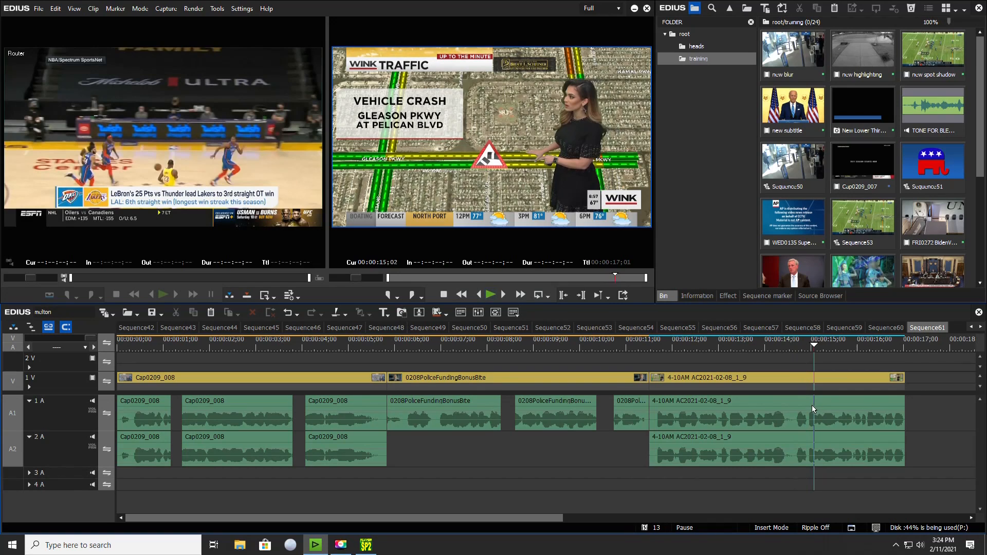
left_click(786, 350)
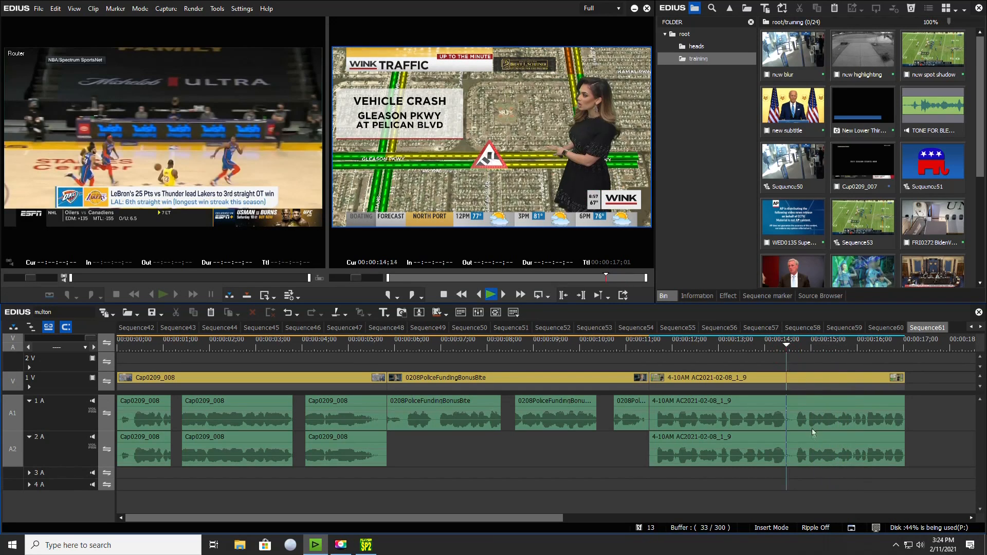
key("space")
left_click_drag(787, 348, 792, 350)
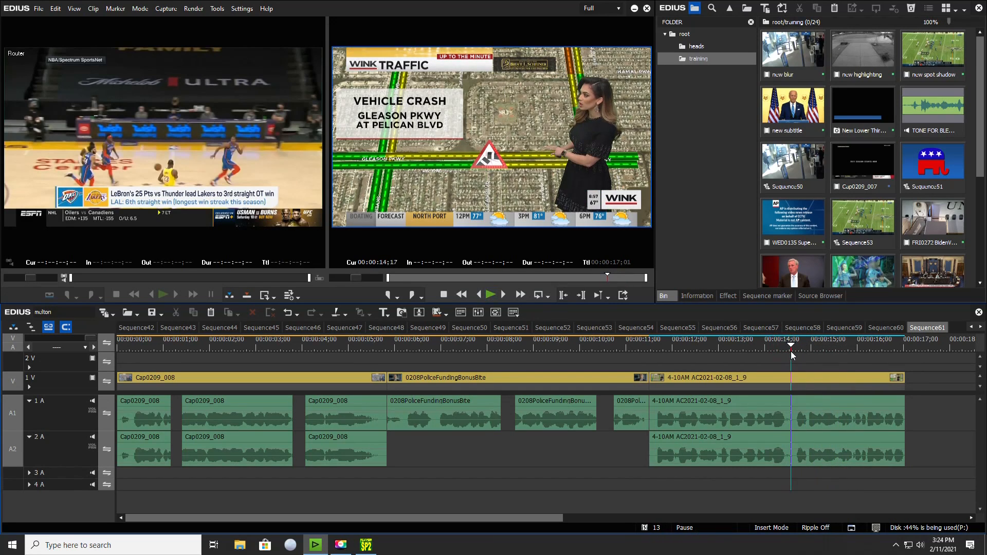
left_click(811, 426)
left_click(811, 447)
key("c")
Split the 4-10AM AC2021-02-08_1_9 audio again at 00:00:15;03 and delete the short A1 and A2 segment between the two cuts
key("space")
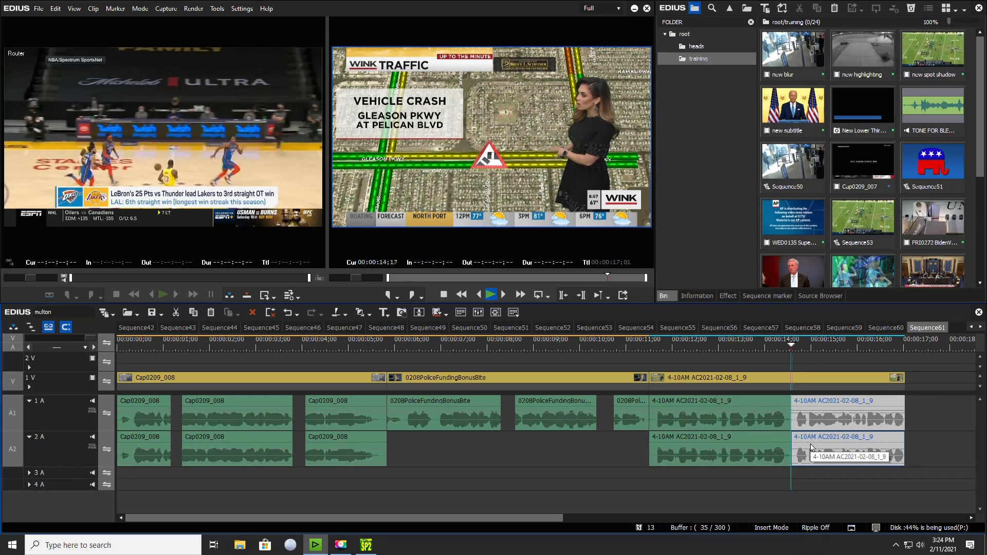
key("space")
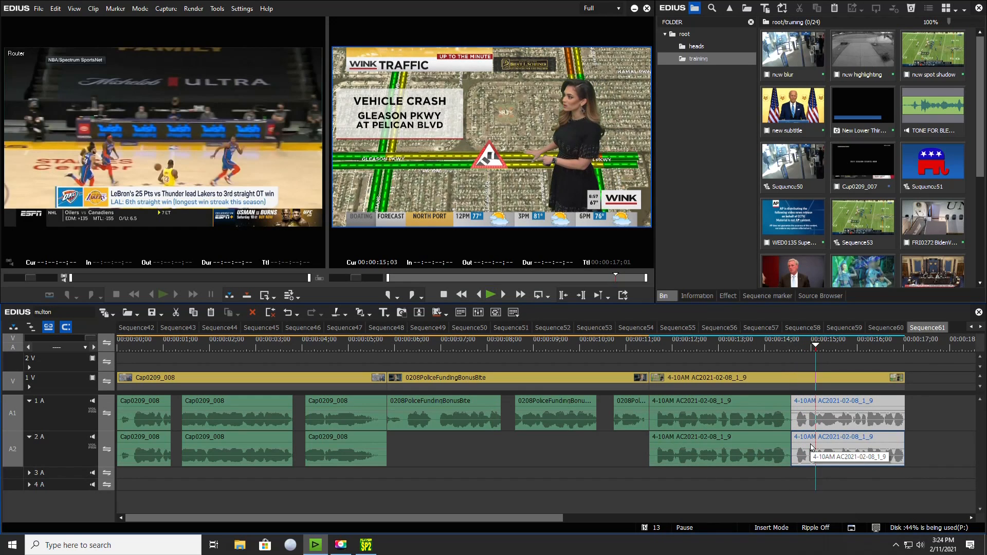
key("c")
key("space")
left_click(810, 424)
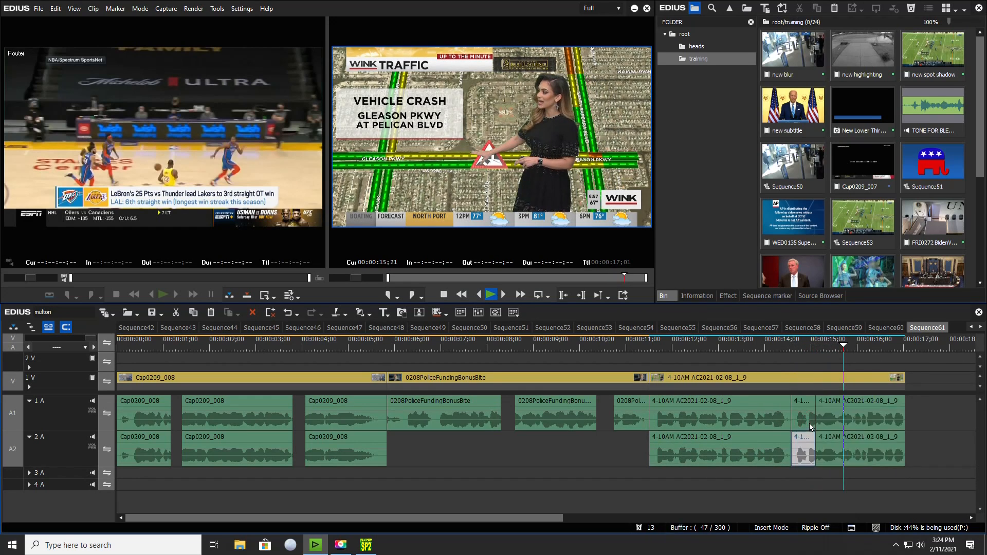
key("Delete")
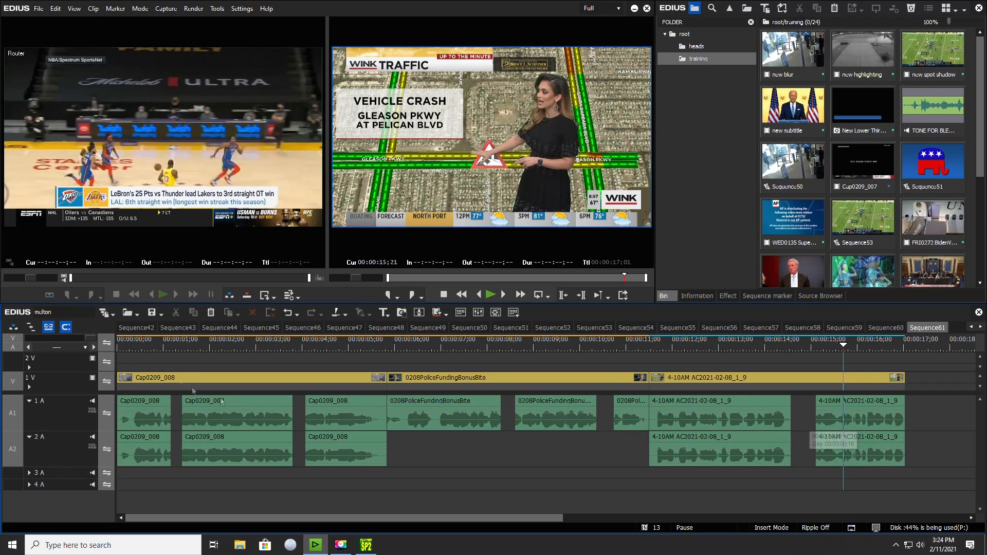
Add the TONE FOR BLEEPING clip from the bin to tracks A1 and A2 after the last clip, at about 00:00:17;24
left_click_drag(165, 342, 305, 342)
left_click_drag(497, 341, 515, 342)
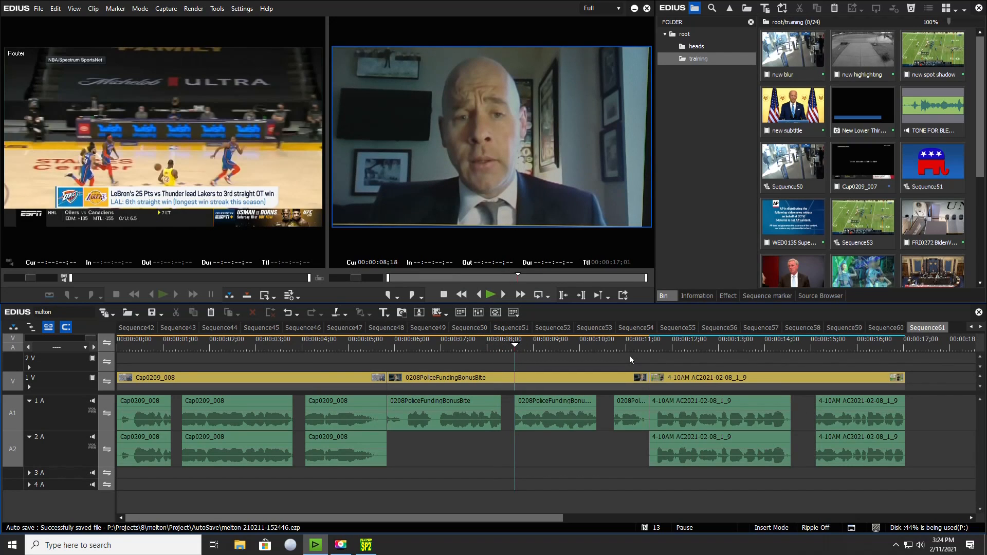
left_click(936, 116)
left_click_drag(928, 113, 918, 409)
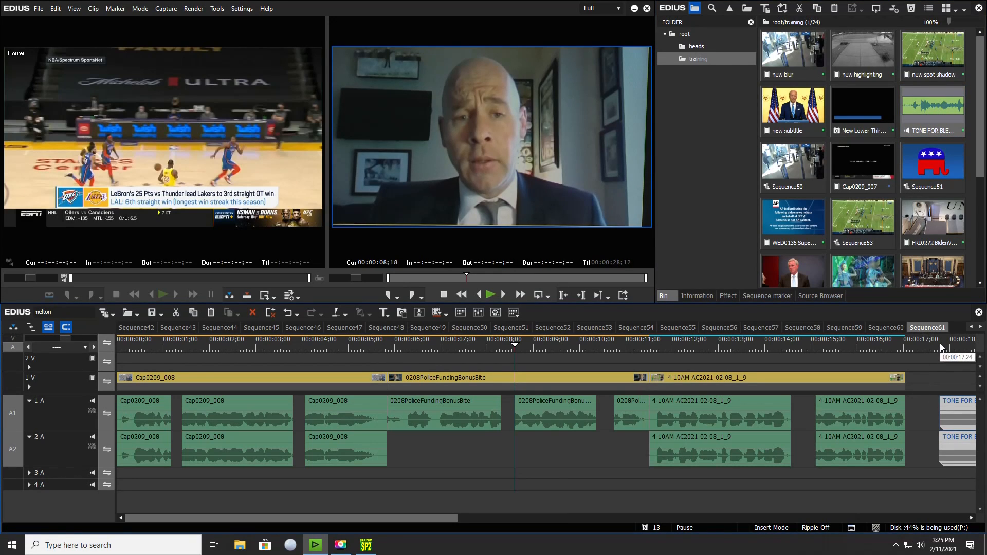
key("ctrl+0")
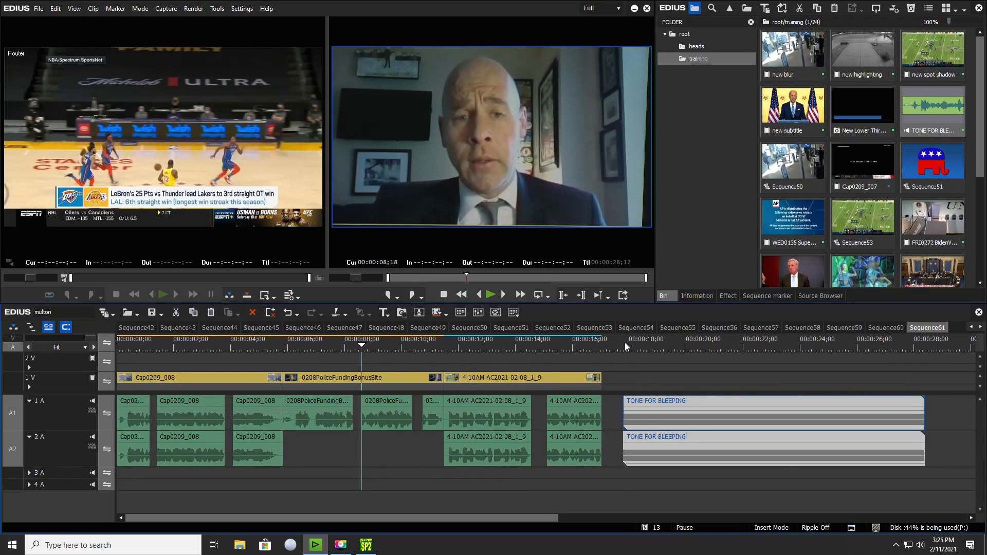
Cut the tone clip at 00:00:18;03, move the first piece into the 4-10AM AC2021-02-08_1_9 audio gap, and extend it to 00:00:15;03
left_click(624, 342)
key("space")
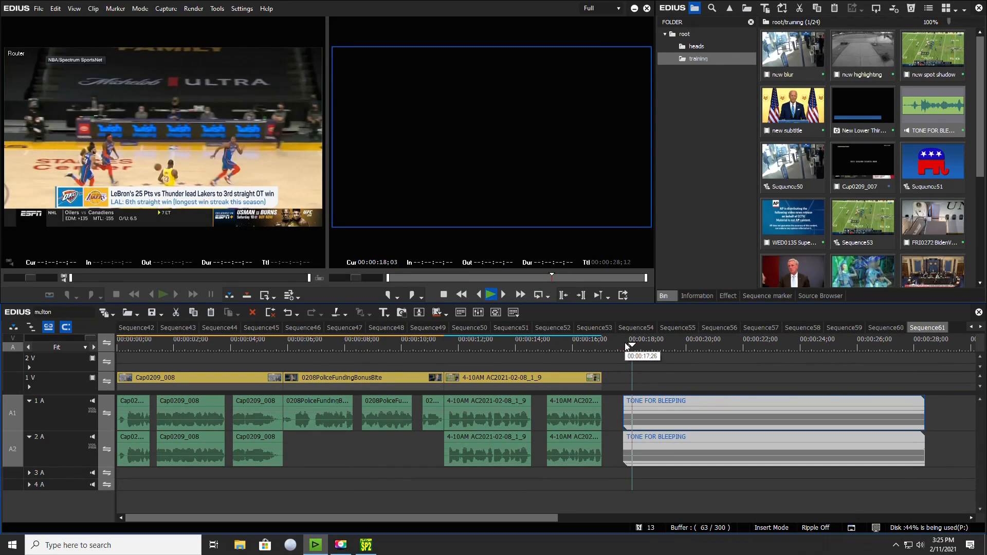
key("space")
mouse_move(630, 425)
left_mouse_down()
mouse_move(448, 428)
mouse_move(638, 415)
left_mouse_up()
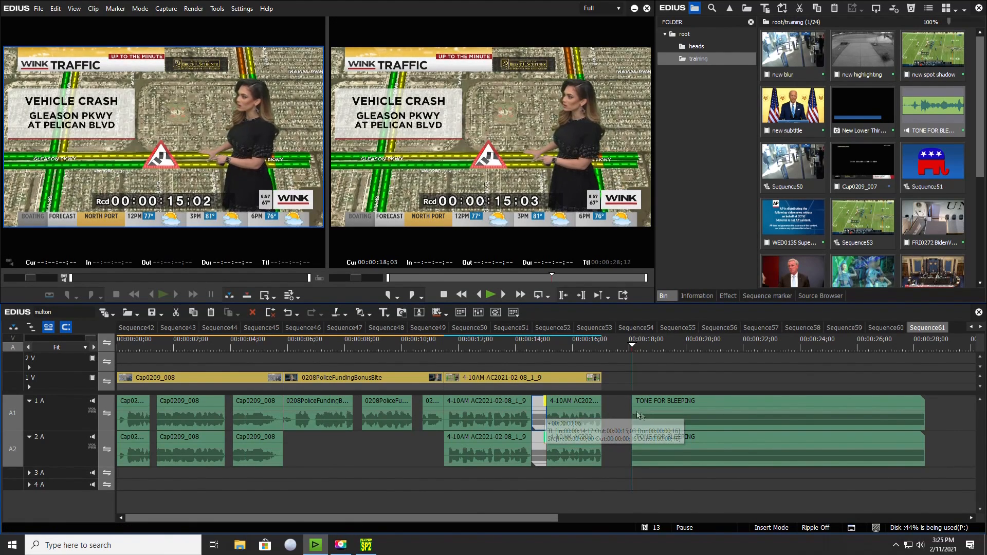
Split the remaining tone at 00:00:18;07 and move the short piece into the first Cap0209_008 audio gap
left_click(647, 415)
key("space")
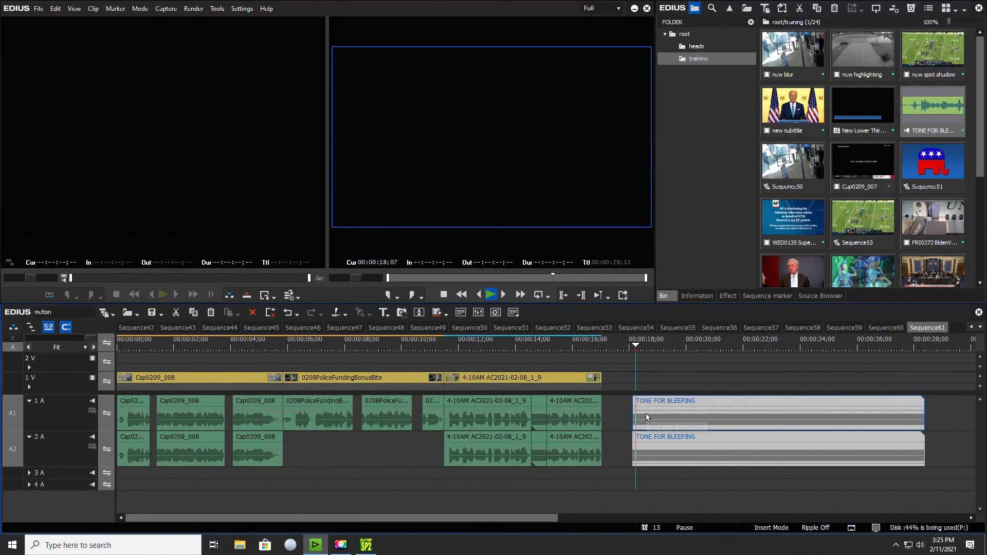
key("space")
key("c")
left_click_drag(634, 415, 153, 414)
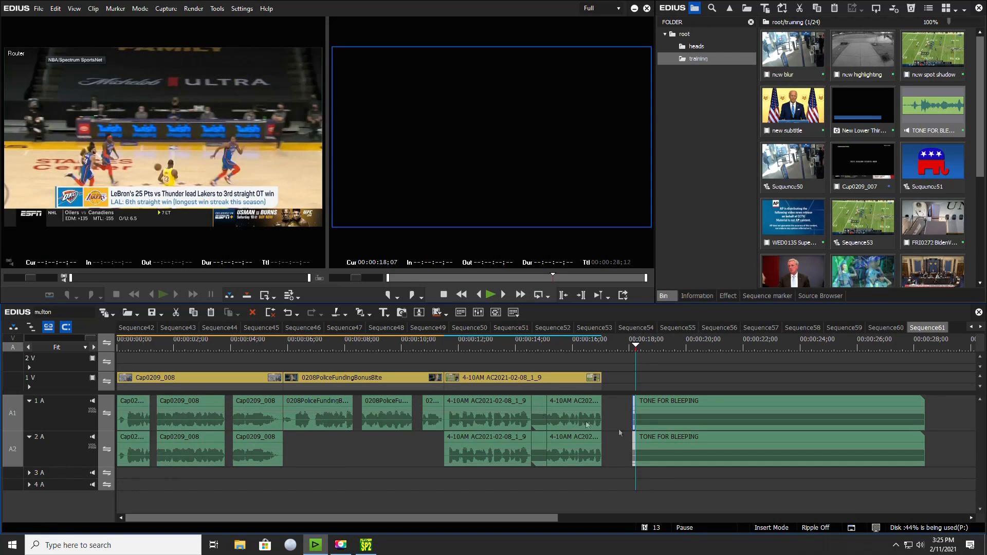
Split the remaining tone at 00:00:18;11 and move the short piece into the second Cap0209_008 audio gap
left_click(650, 412)
key("space")
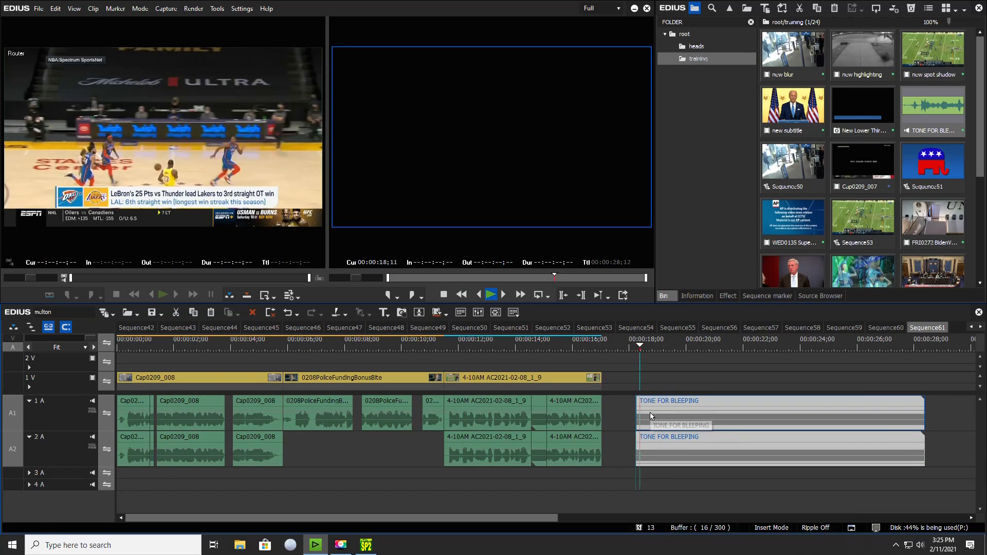
key("space")
key("c")
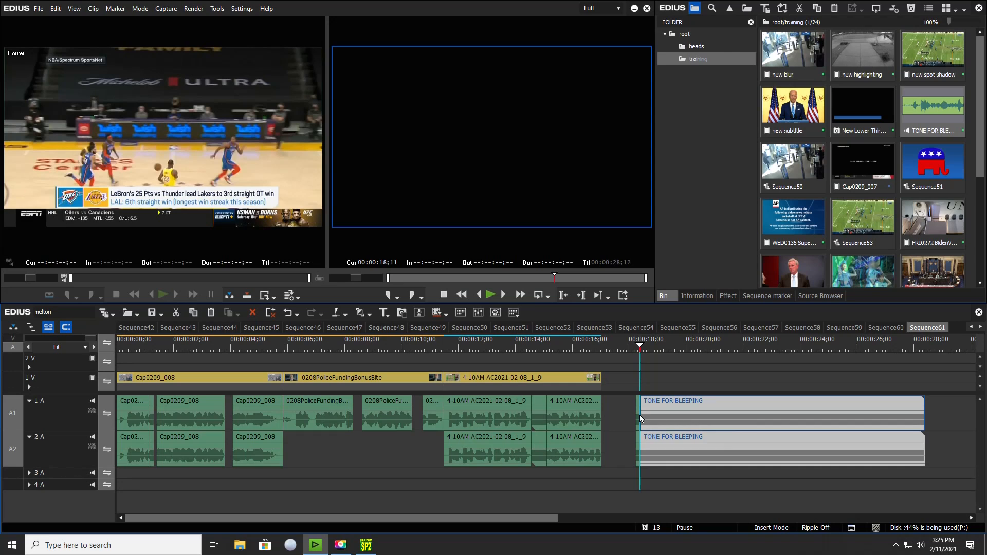
left_click(638, 419)
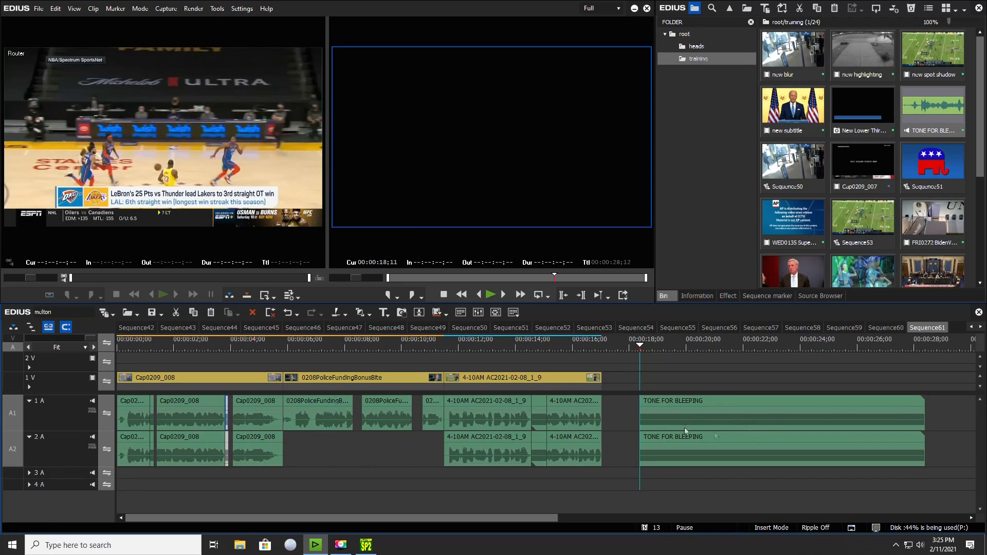
Split the remaining tone at 00:00:18;17 and move the short piece into the first 0208PoliceFundingBonusBite audio gap
left_click(660, 423)
key("Right")
key("Right")
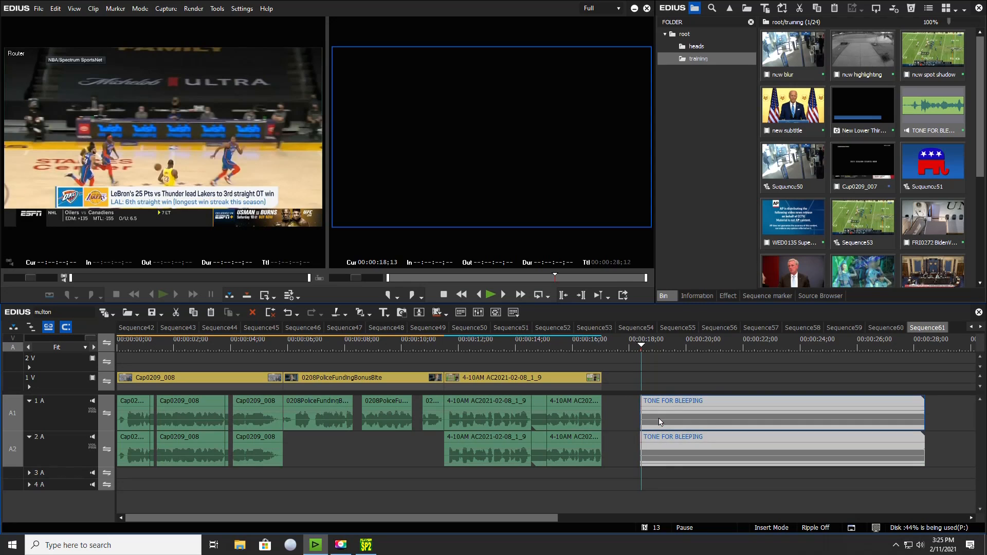
key("Right")
key("c")
left_click_drag(643, 420, 356, 414)
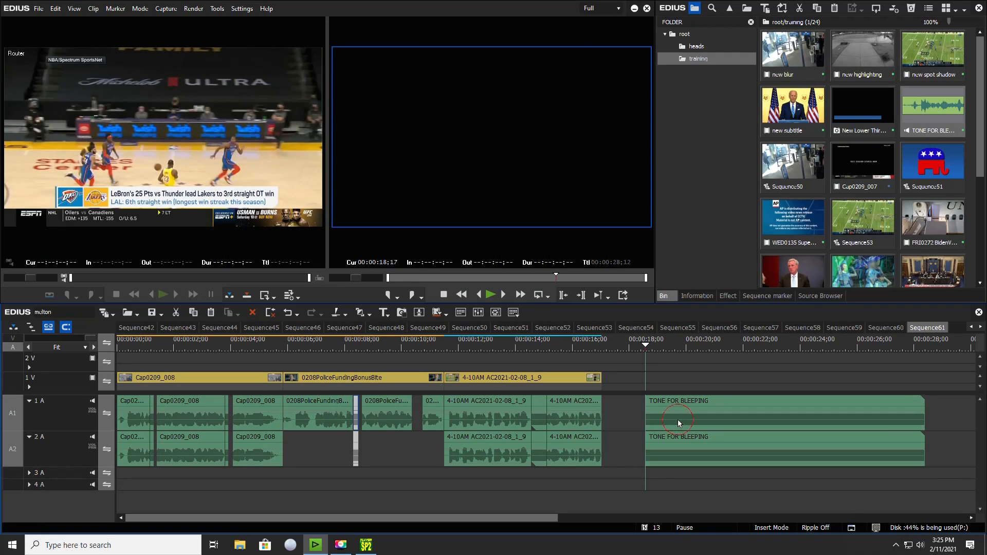
Cut the tone at 00:00:18;27, move the short piece into the second 0208PoliceFundingBonusBite gap, and delete the leftover tone
left_click(678, 420)
key("space")
key("space")
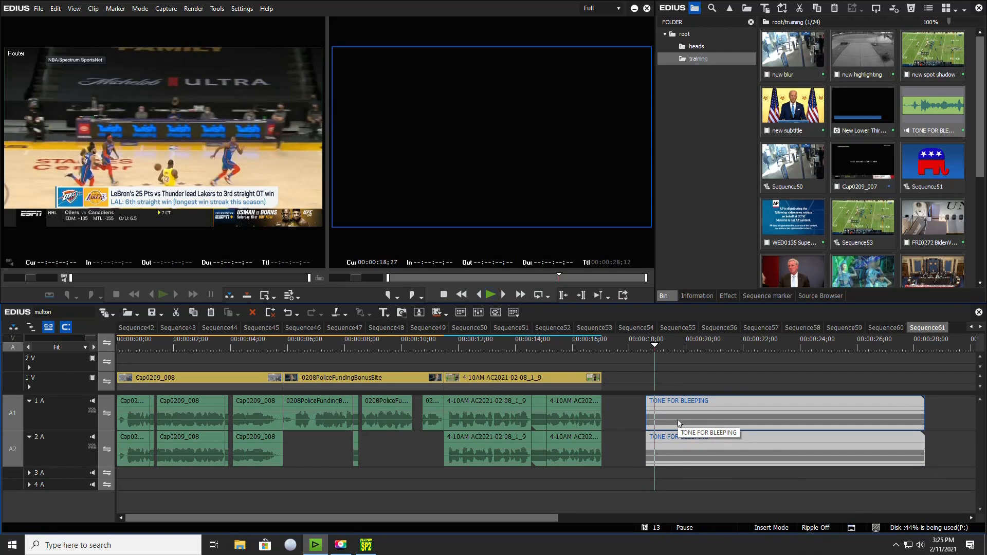
key("c")
left_click_drag(650, 416, 416, 421)
left_click_drag(633, 385, 697, 439)
key("Delete")
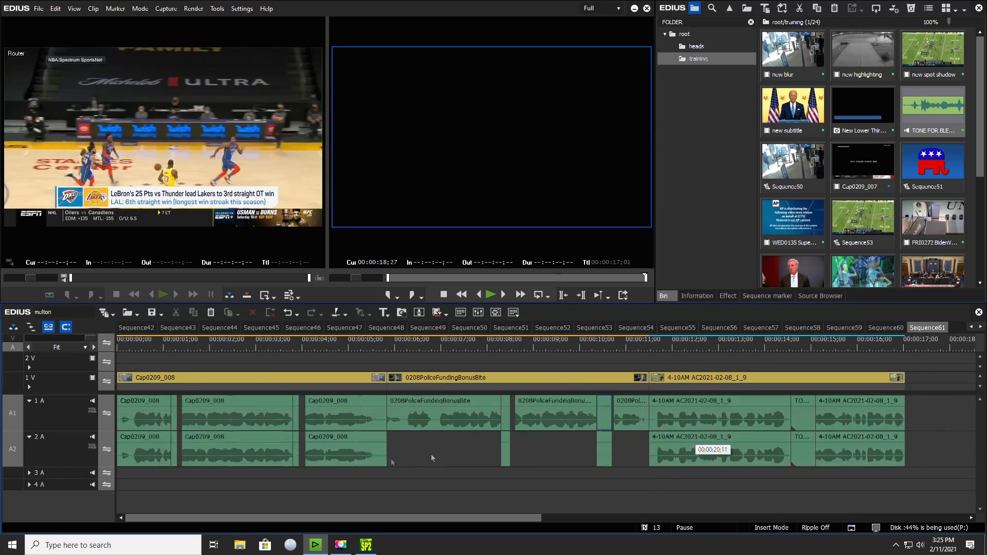
Extend the ends of both tone pieces in the Cap0209_008 audio to fill their gaps, the second one up to 00:00:04;02
left_click(171, 345)
left_click(40, 339)
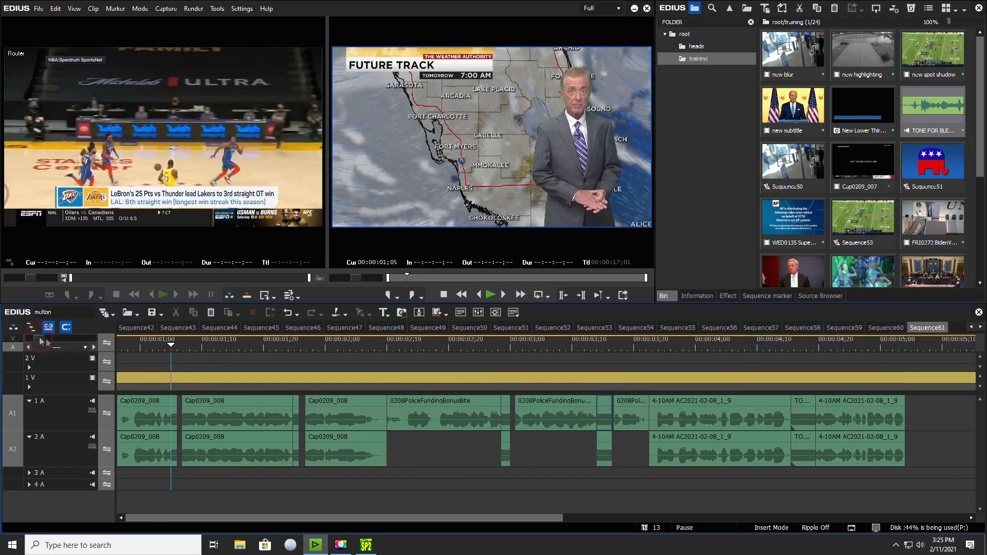
left_click_drag(197, 407, 213, 406)
left_click_drag(686, 410, 710, 416)
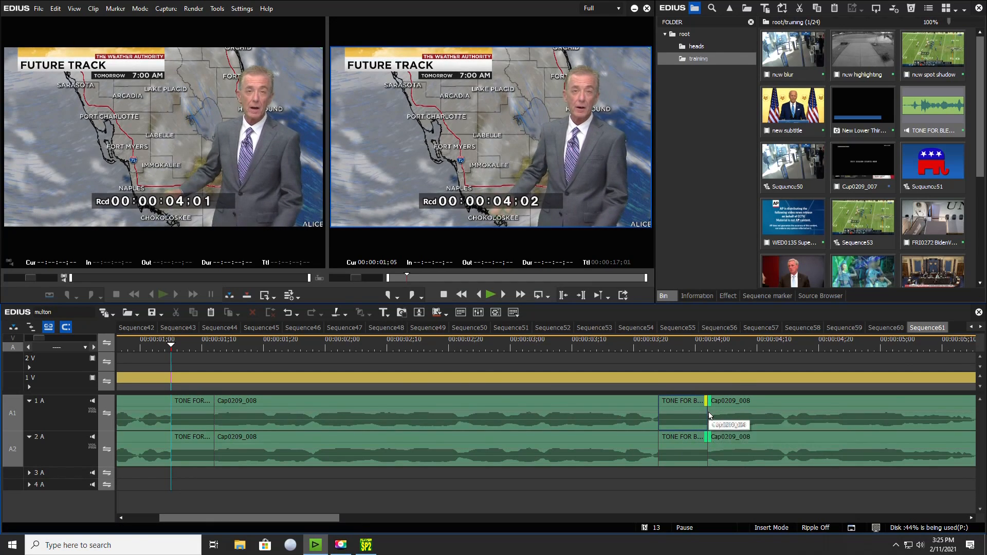
Extend the two tone pieces in the 0208PoliceFundingBonusBite audio to fill their gaps, ending at 00:00:08;18 and 00:00:10;22
key("ctrl+0")
left_click_drag(512, 404, 517, 411)
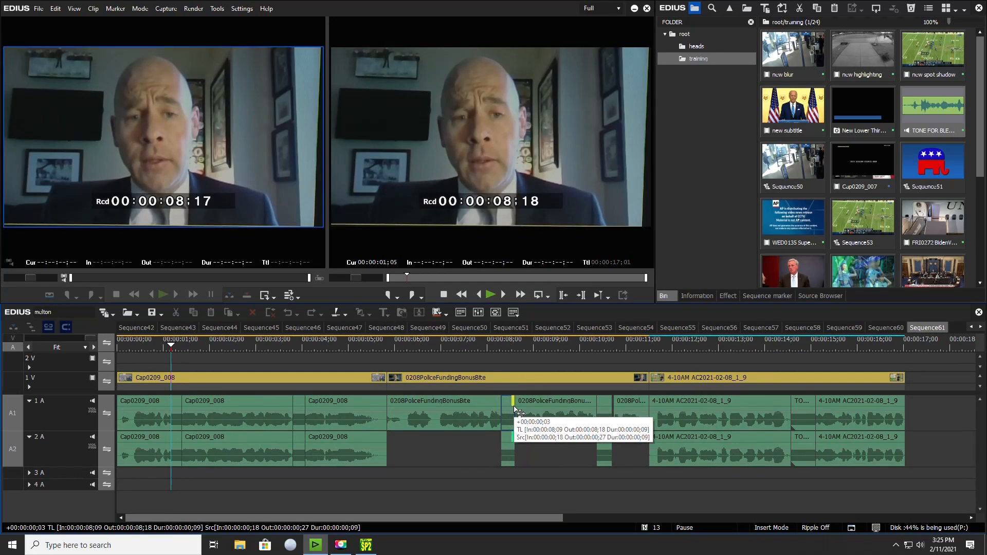
left_click(612, 404)
left_click_drag(613, 399, 615, 401)
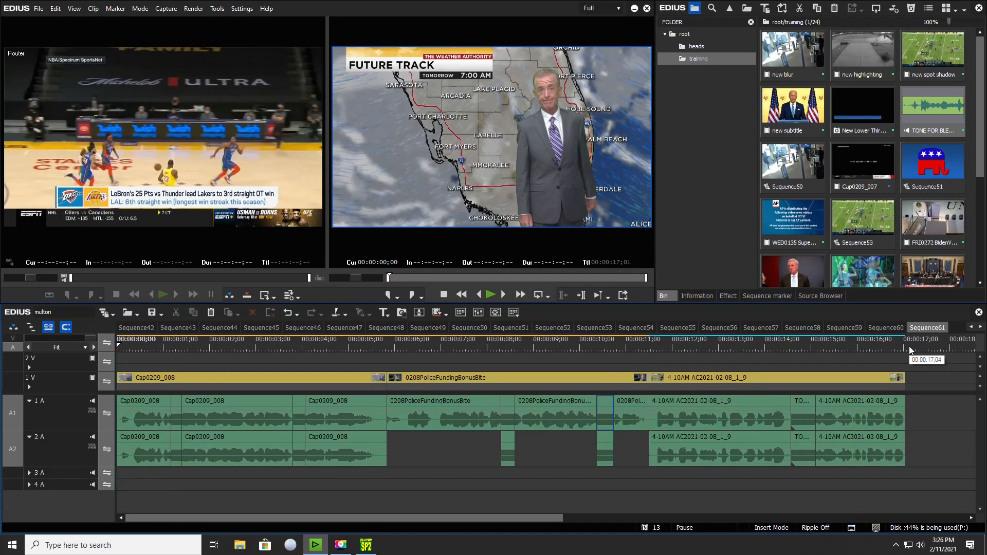
Play the sequence through to its end to check the bleeped words, and return to the beginning
key("space")
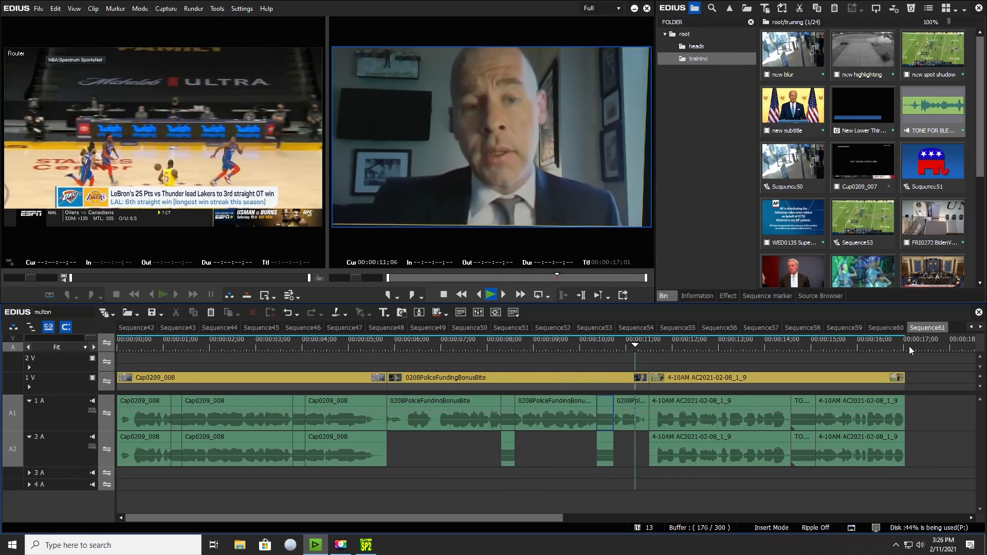
key("space")
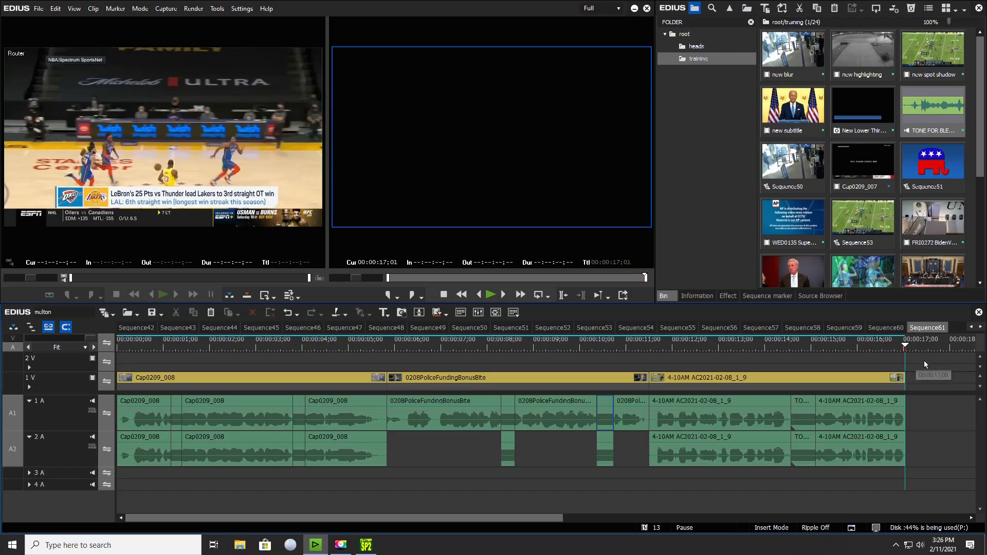
left_click_drag(122, 353, 190, 355)
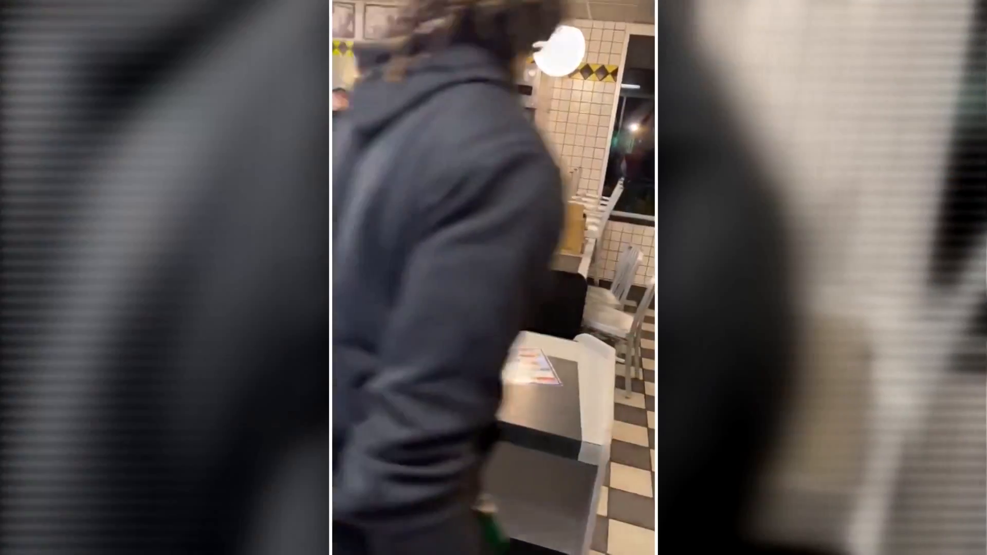